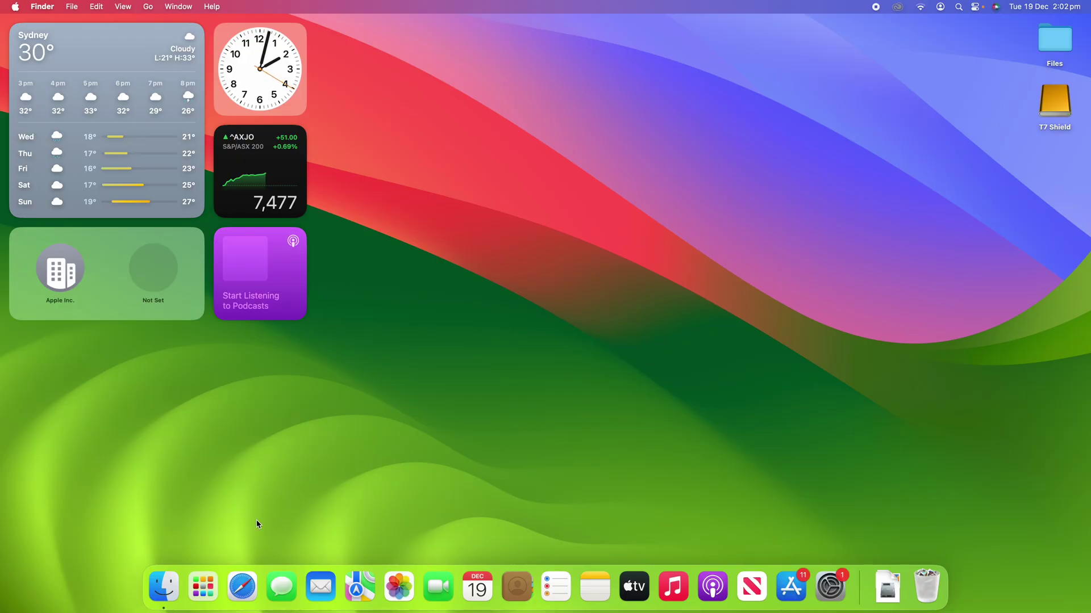
Step: Launch Safari and load apple.com, then google.com in a second tab
click(240, 587)
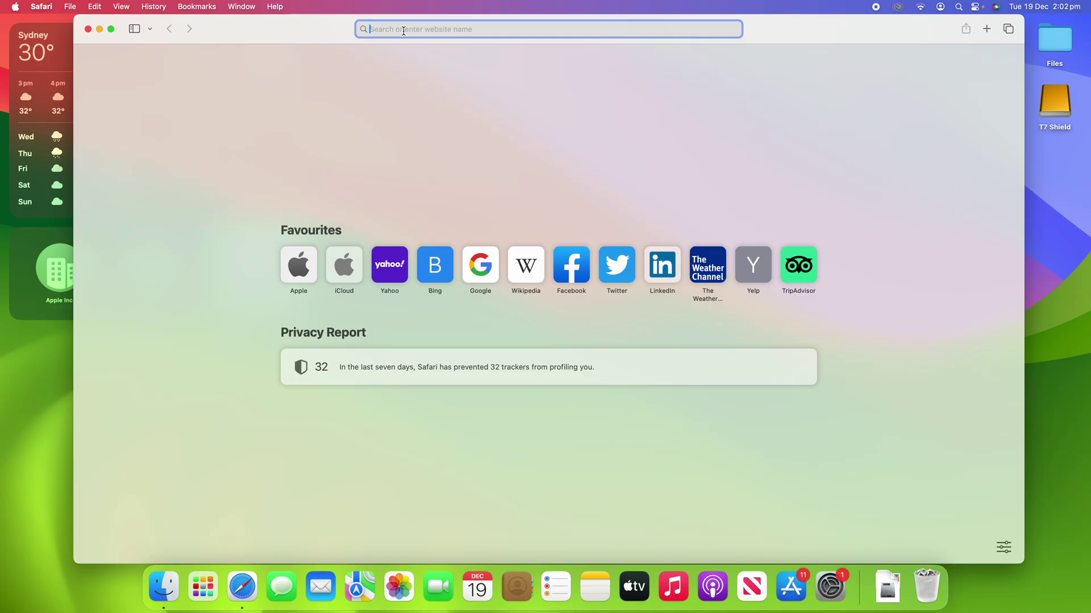
text(apple)
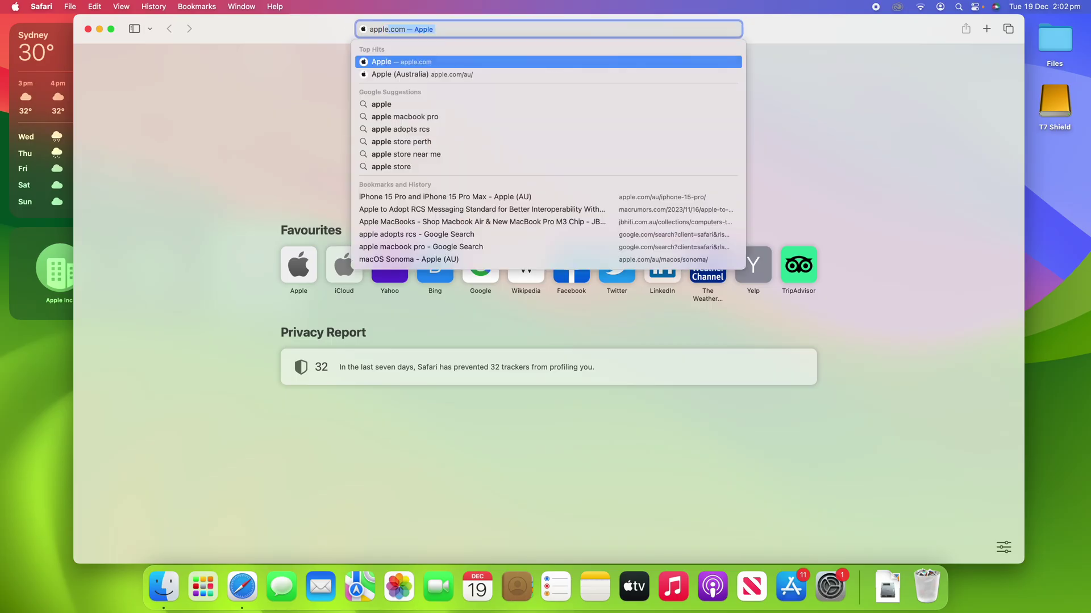
key(Return)
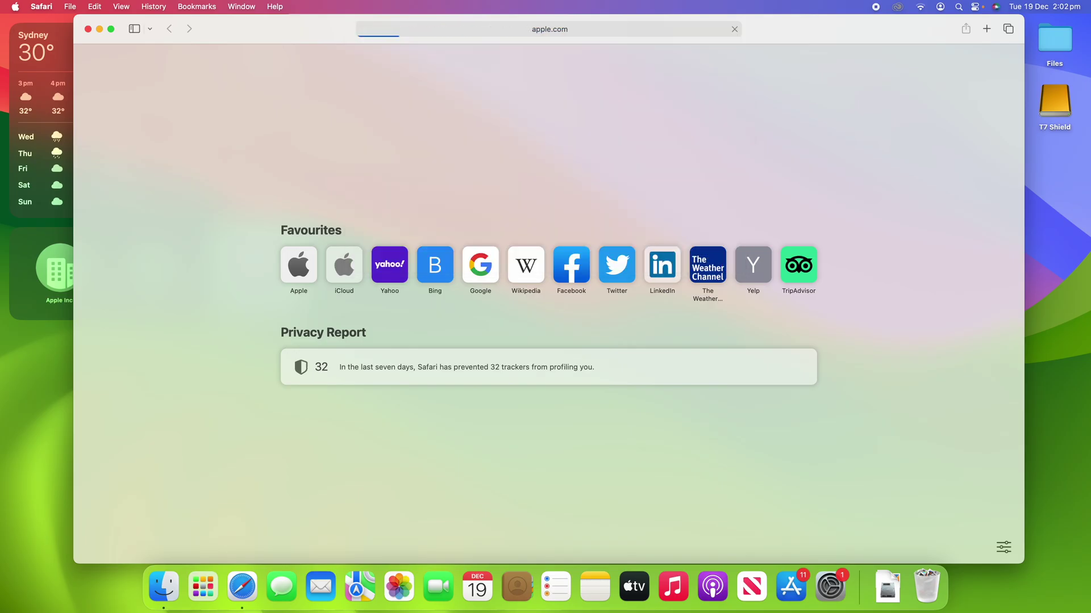
key(super+t)
text(g)
key(Return)
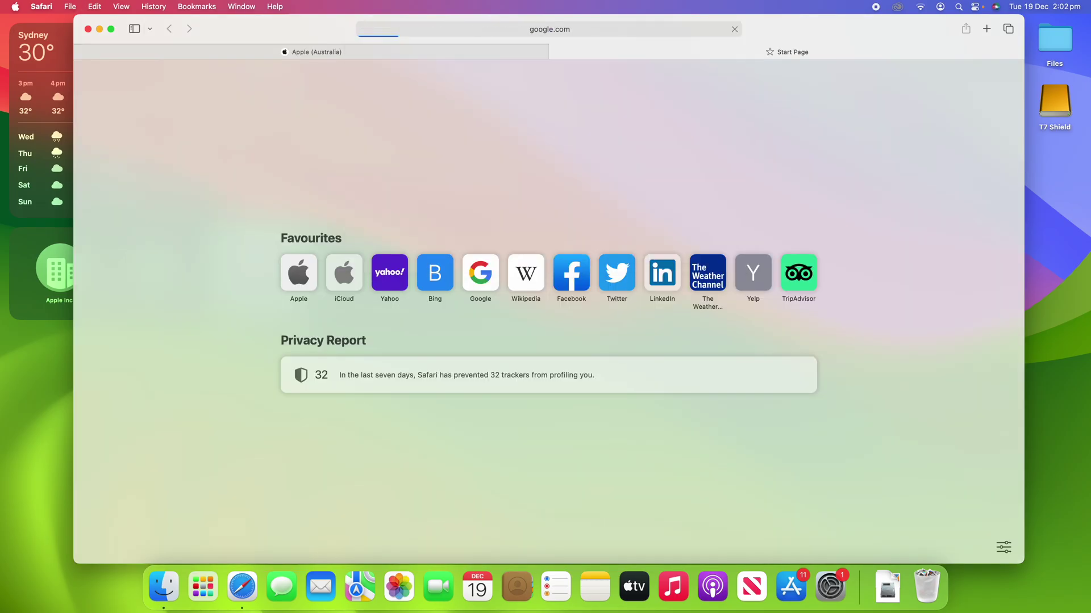
Step: Load youtube.com and jbhifi.com.au in their own new tabs
key(super+t)
text(youtub)
key(Return)
key(super+t)
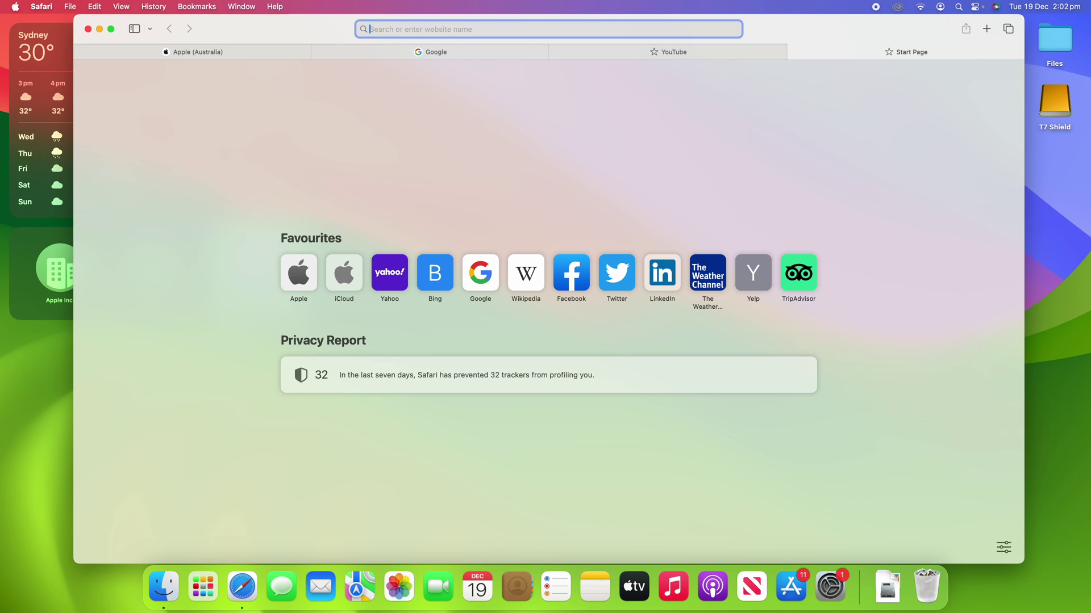
text(jb)
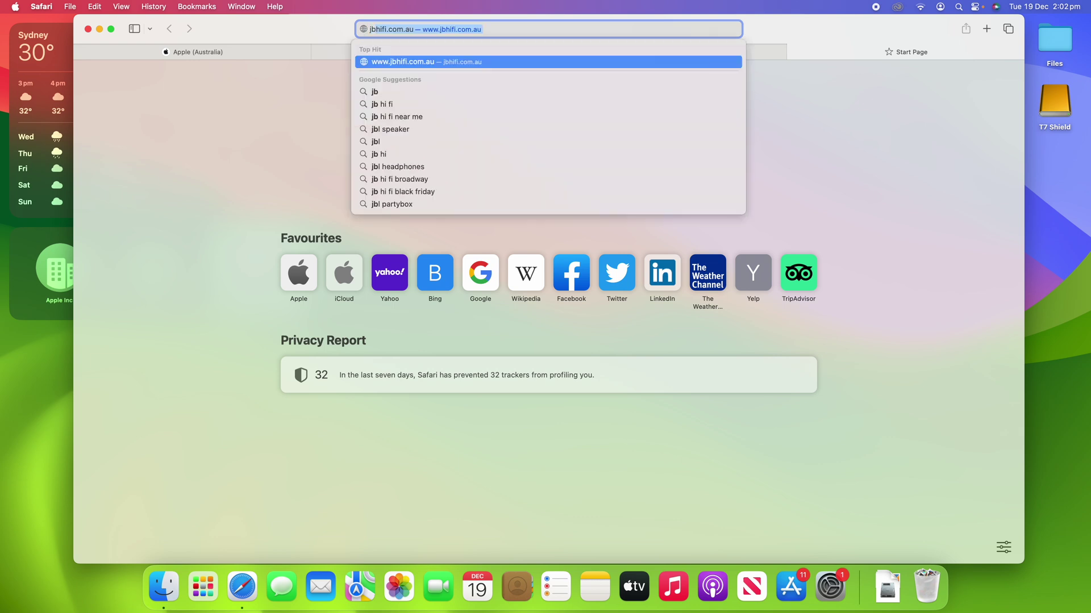
key(Return)
key(super+t)
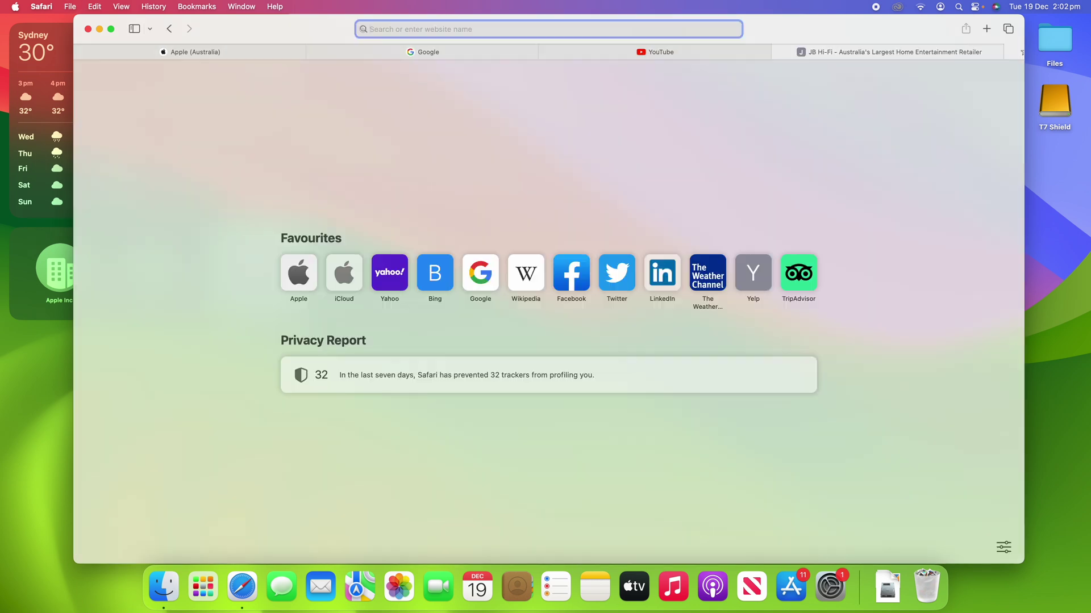
Step: Load smh.com.au in the fifth tab, then flip to the Apple and Google tabs
text(smh)
key(Return)
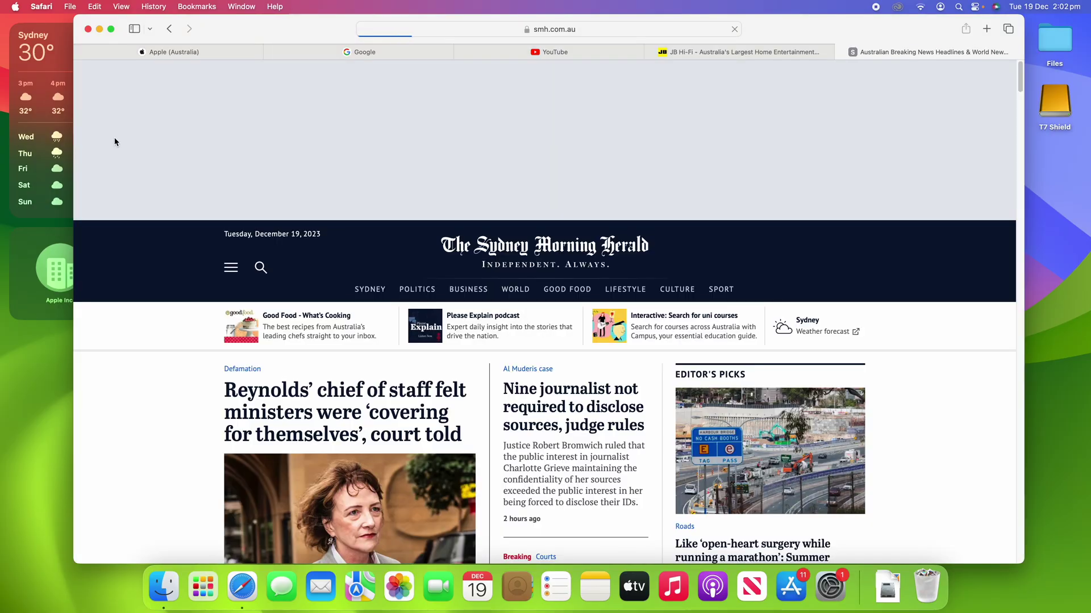
click(198, 52)
click(446, 52)
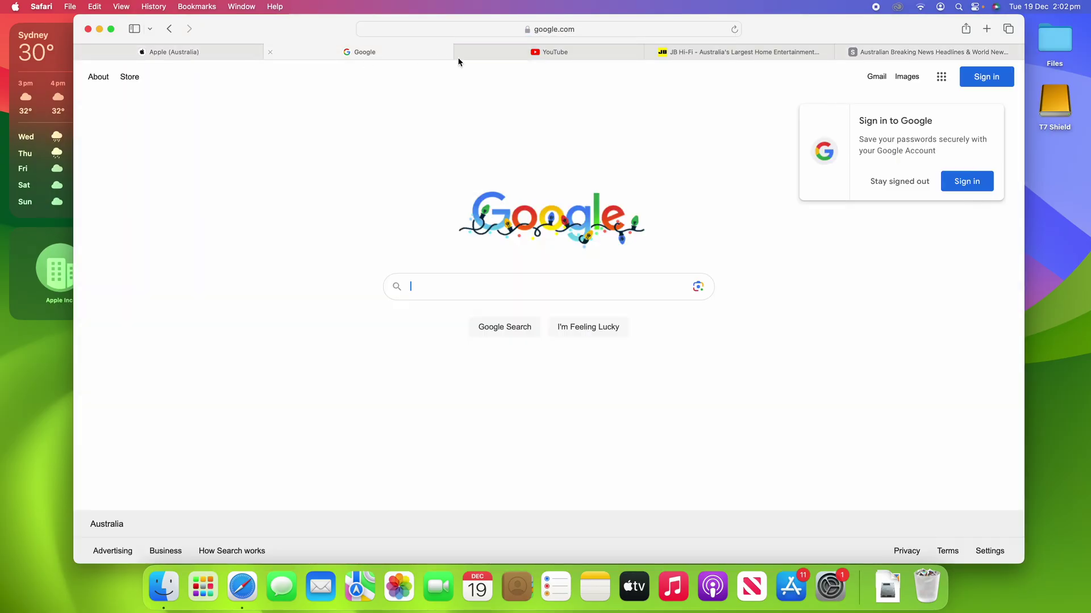
Step: Cycle through the SMH and Google tabs, ending on Apple (Australia)
click(855, 54)
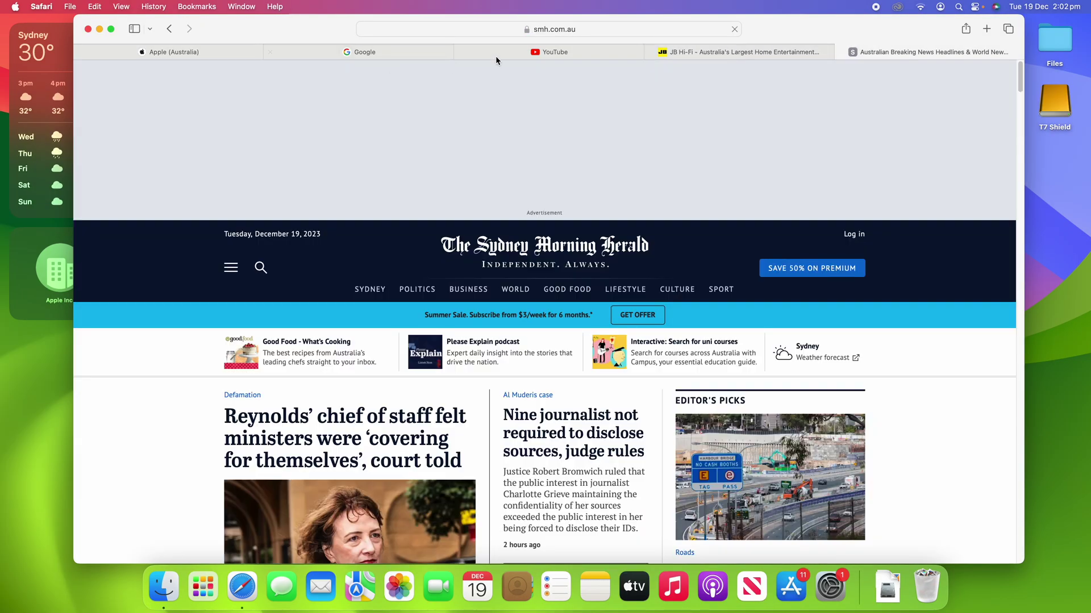
click(318, 51)
mouse_move(214, 49)
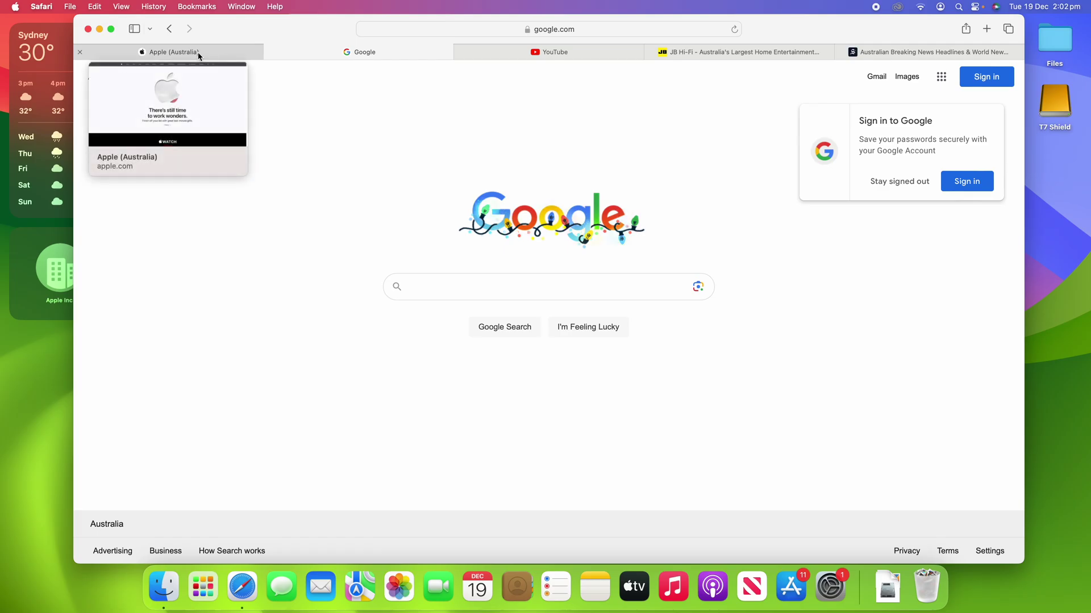
click(214, 49)
mouse_move(587, 47)
mouse_move(690, 54)
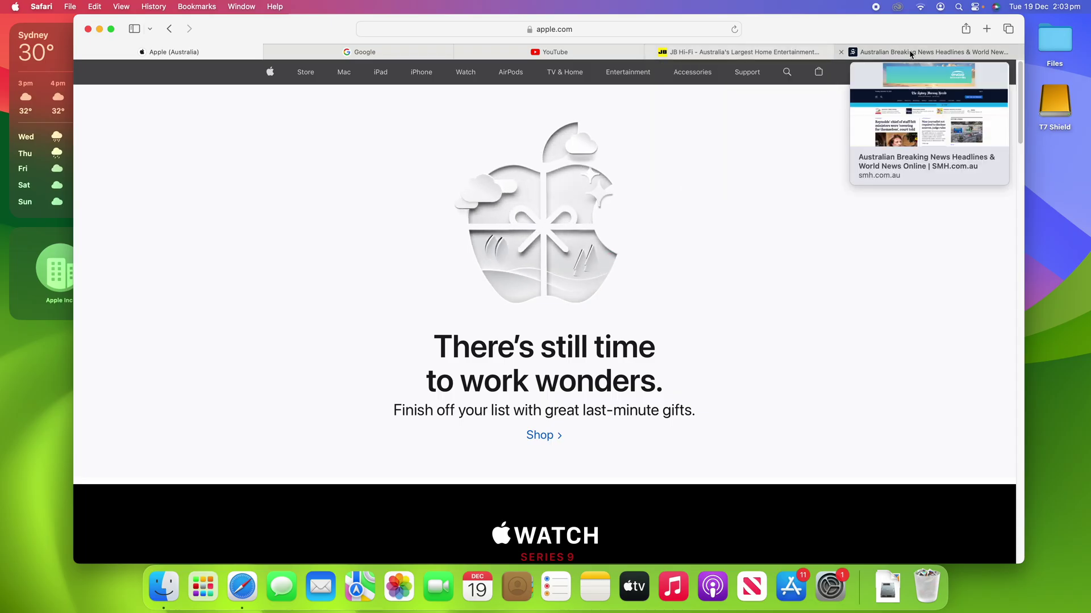
mouse_move(405, 56)
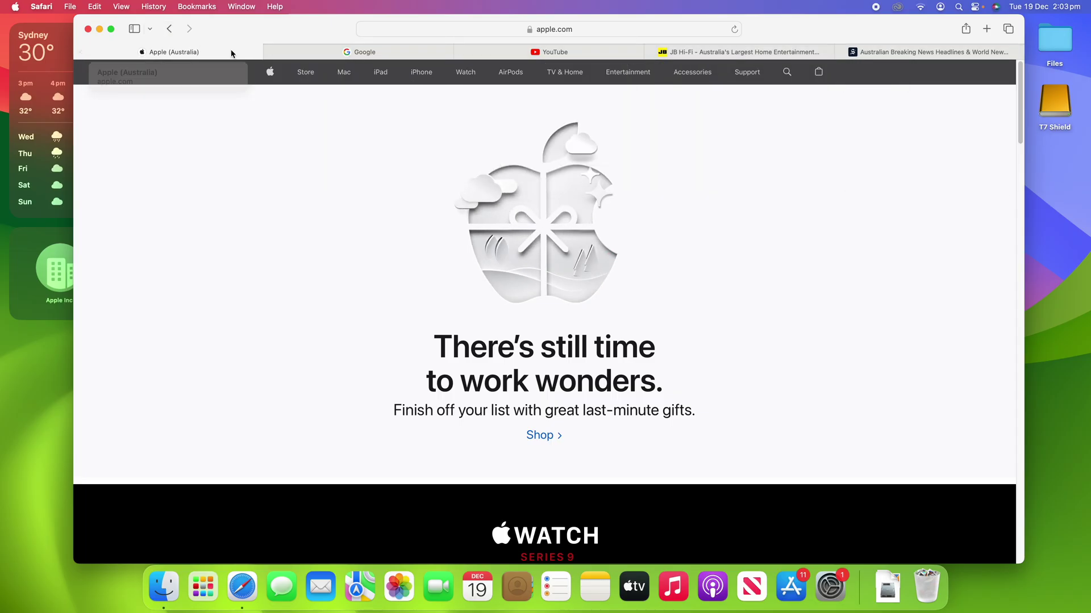
Step: Open Safari Settings on the Tabs pane and select the Compact tab layout
click(50, 4)
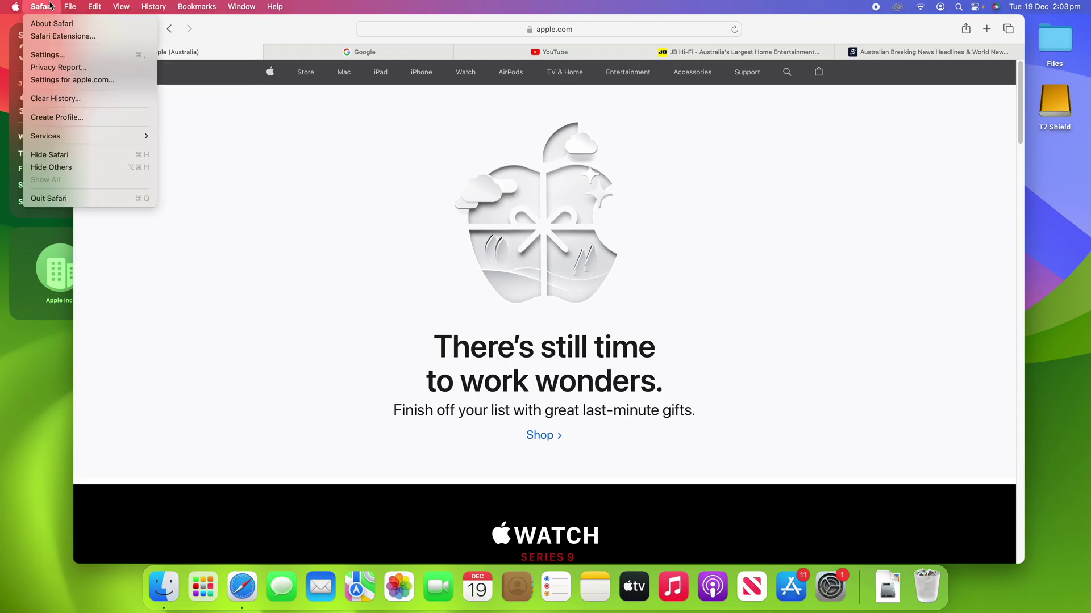
click(50, 55)
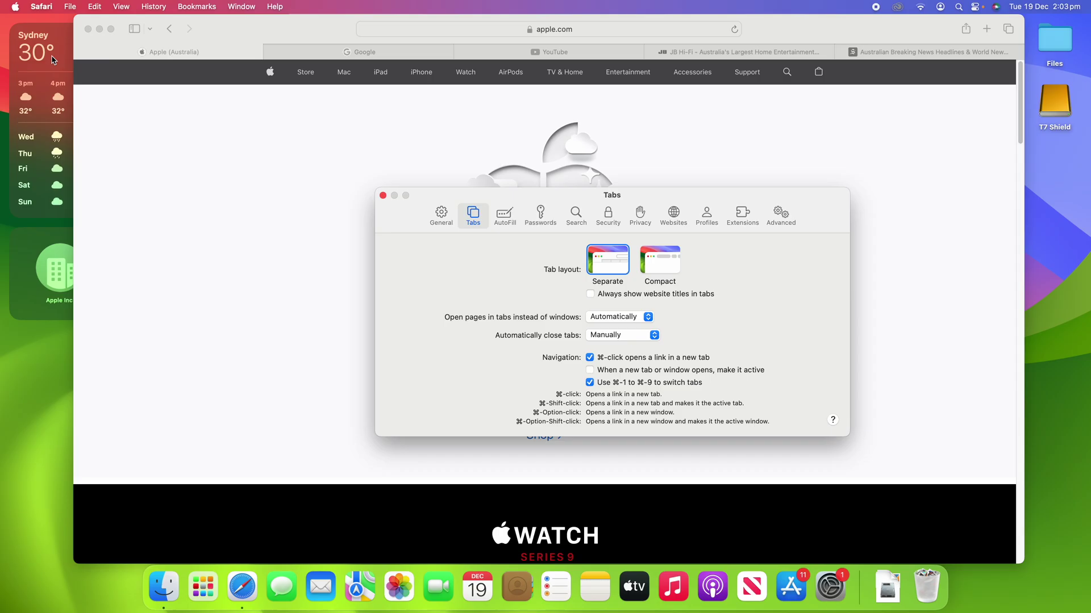
click(442, 217)
click(475, 219)
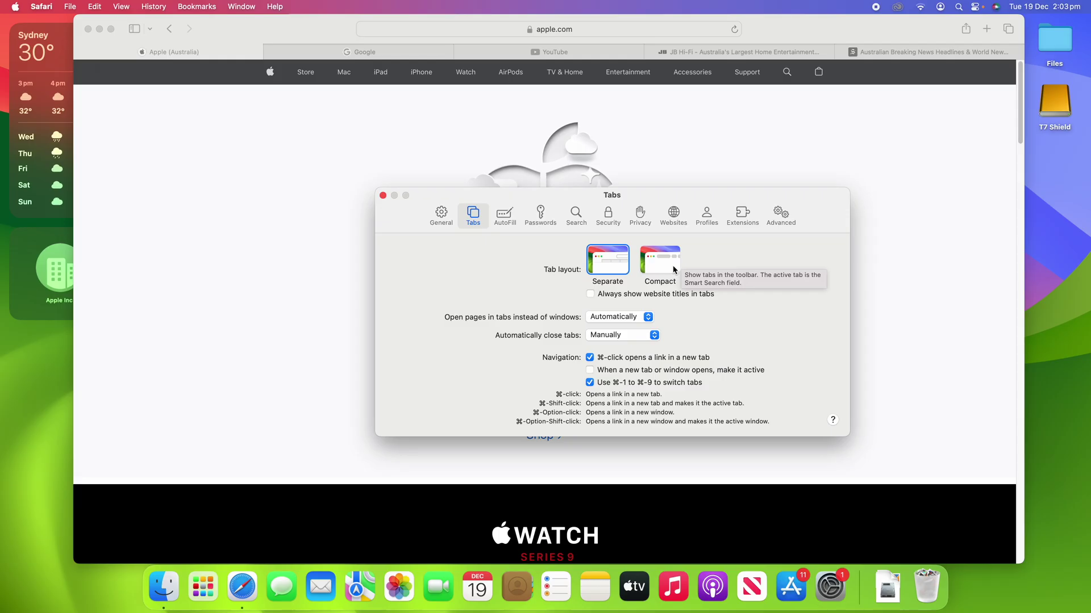
click(674, 270)
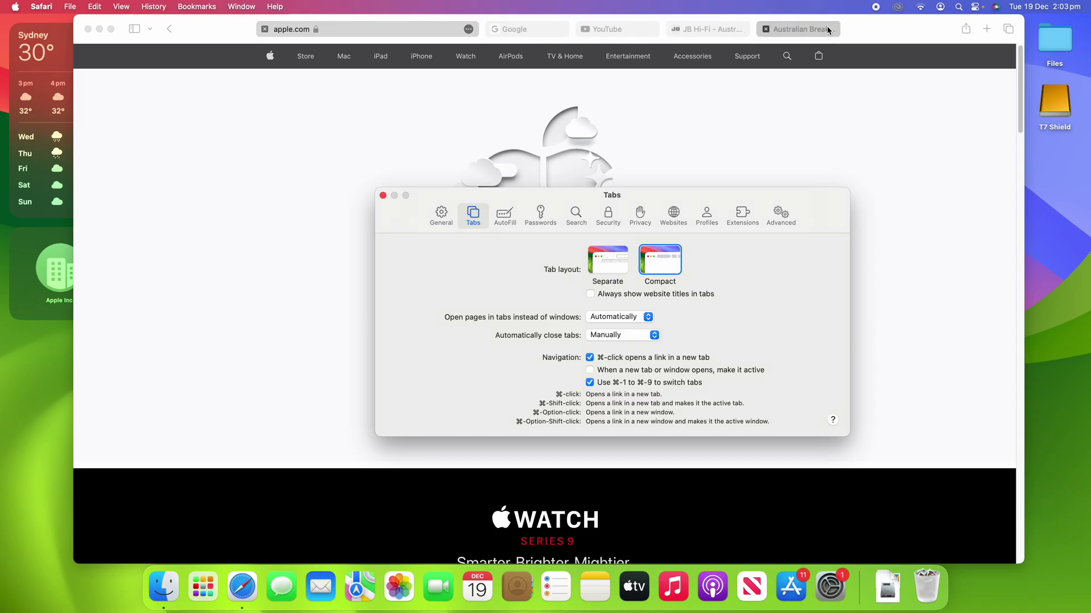
Step: Close Settings and cycle through the Google, YouTube, JB Hi-Fi and SMH tabs back to Apple
click(382, 196)
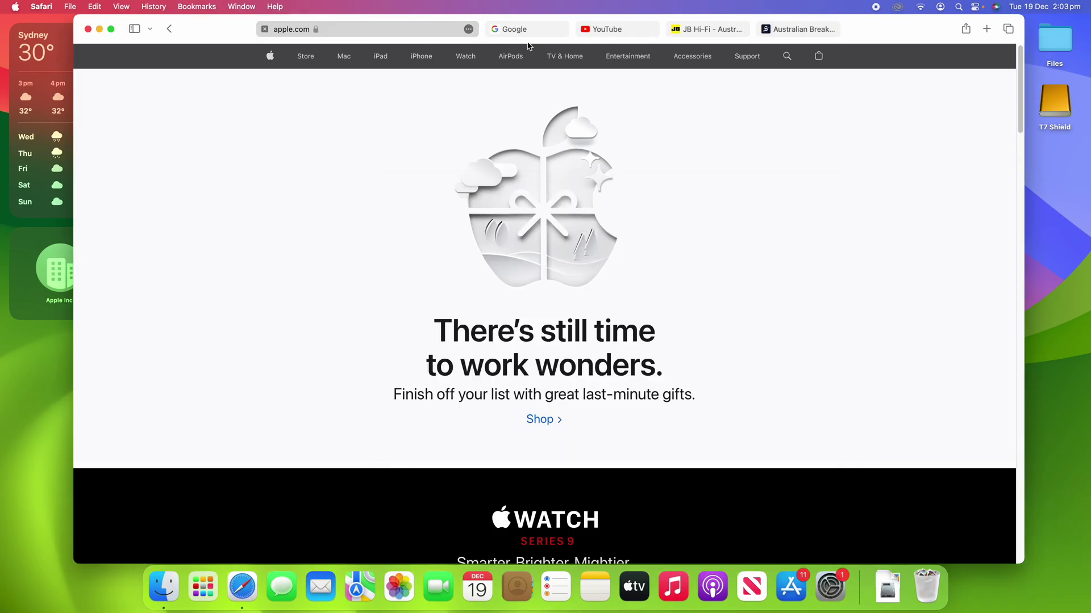
click(529, 30)
click(608, 31)
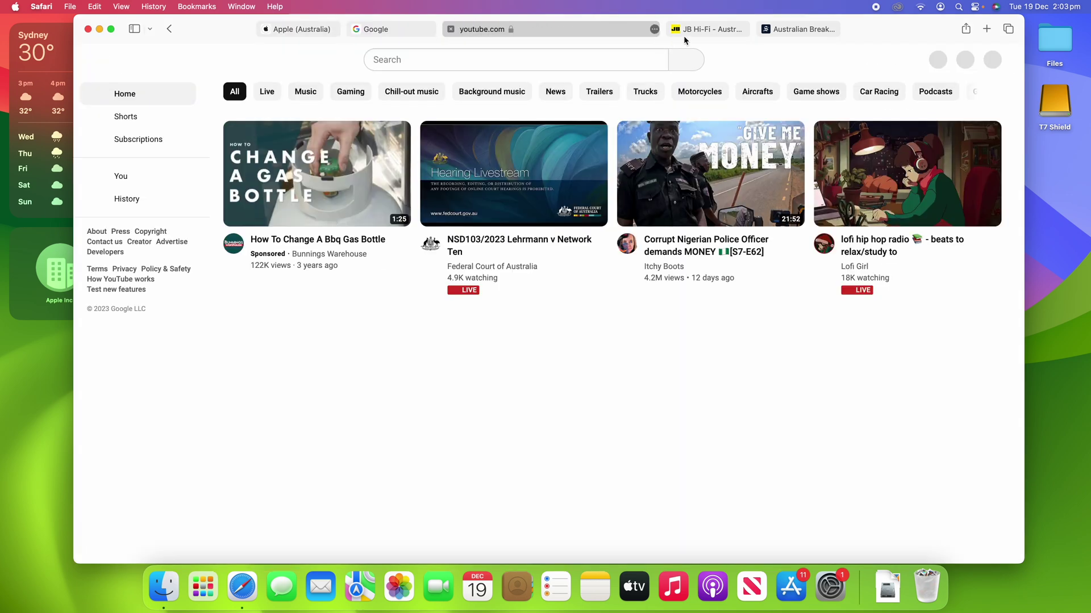
click(683, 33)
click(775, 31)
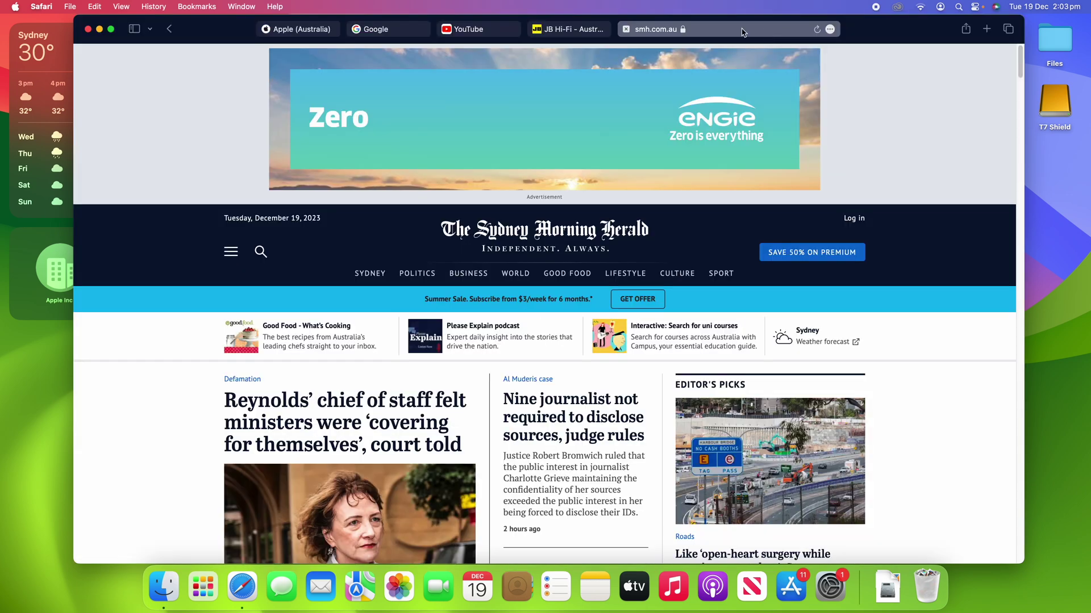
click(397, 31)
click(324, 32)
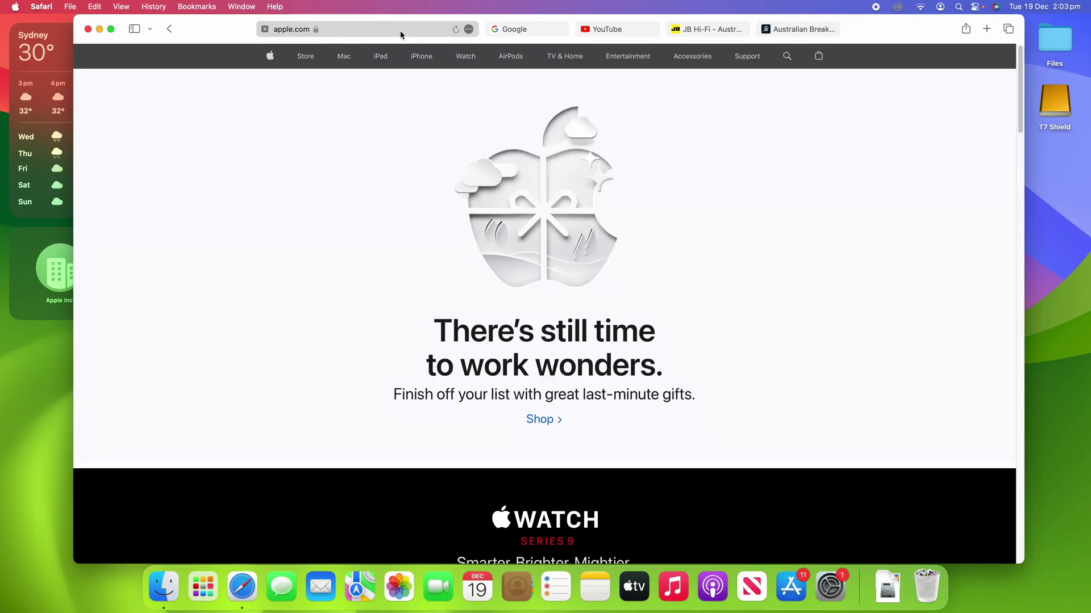
click(503, 29)
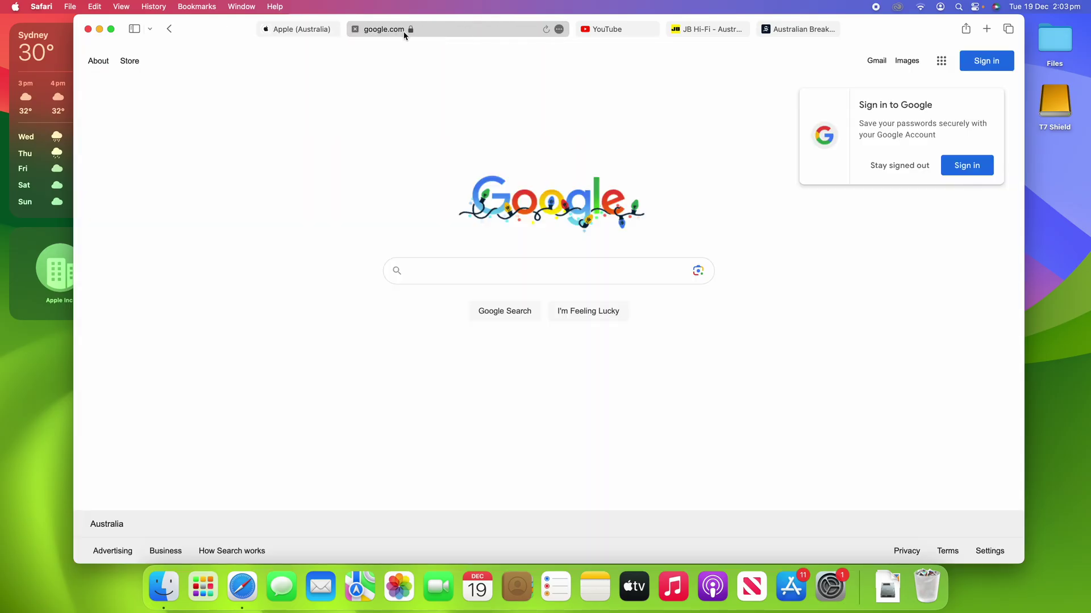
click(314, 27)
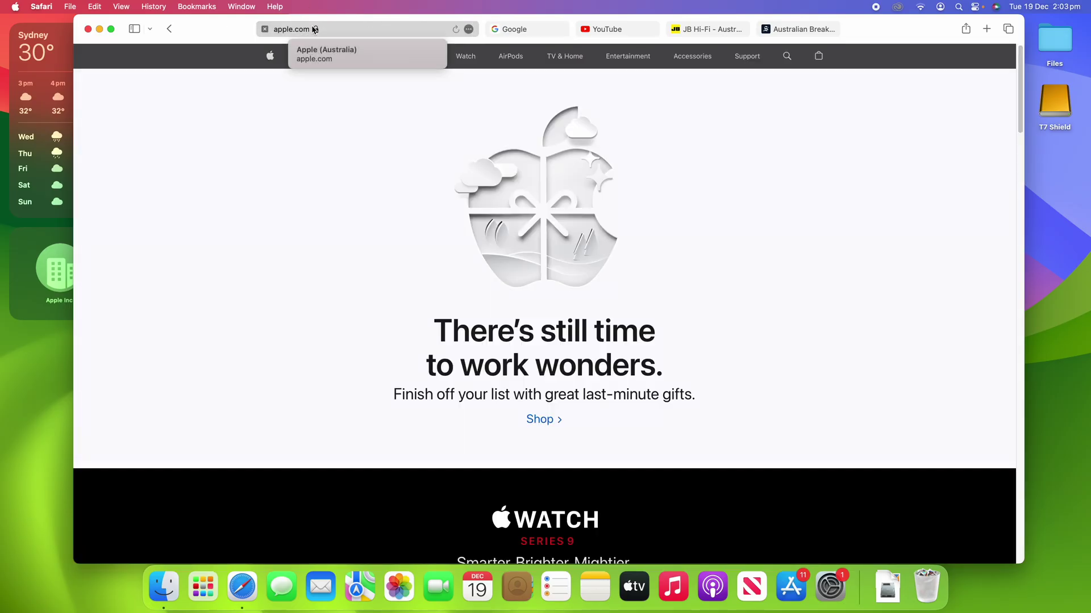
Step: Inspect apple.com's encryption details, full address and page options, switching tabs in between
click(315, 29)
click(689, 323)
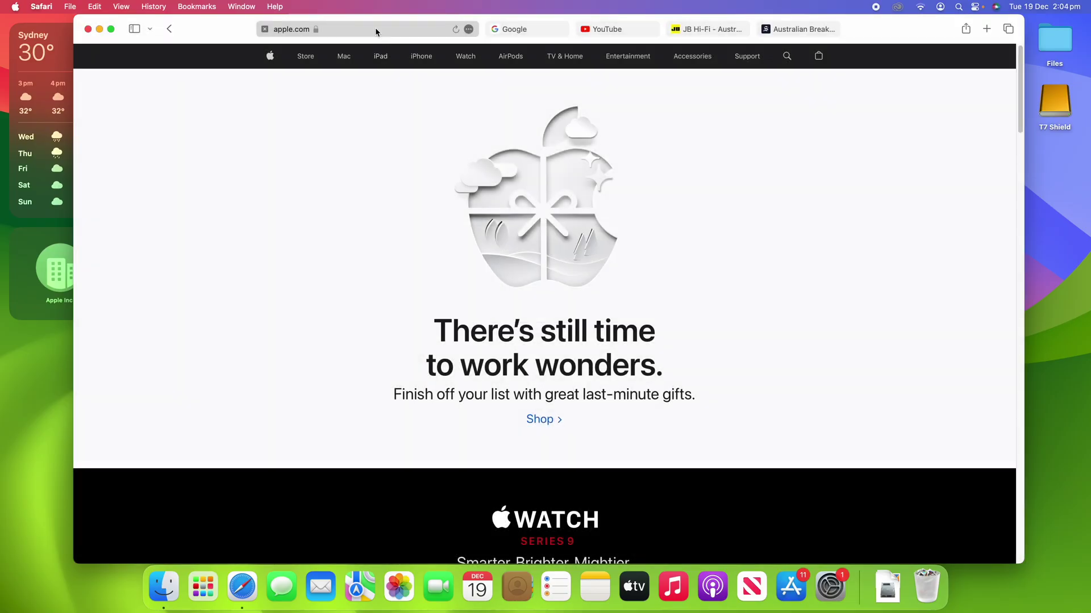
click(375, 28)
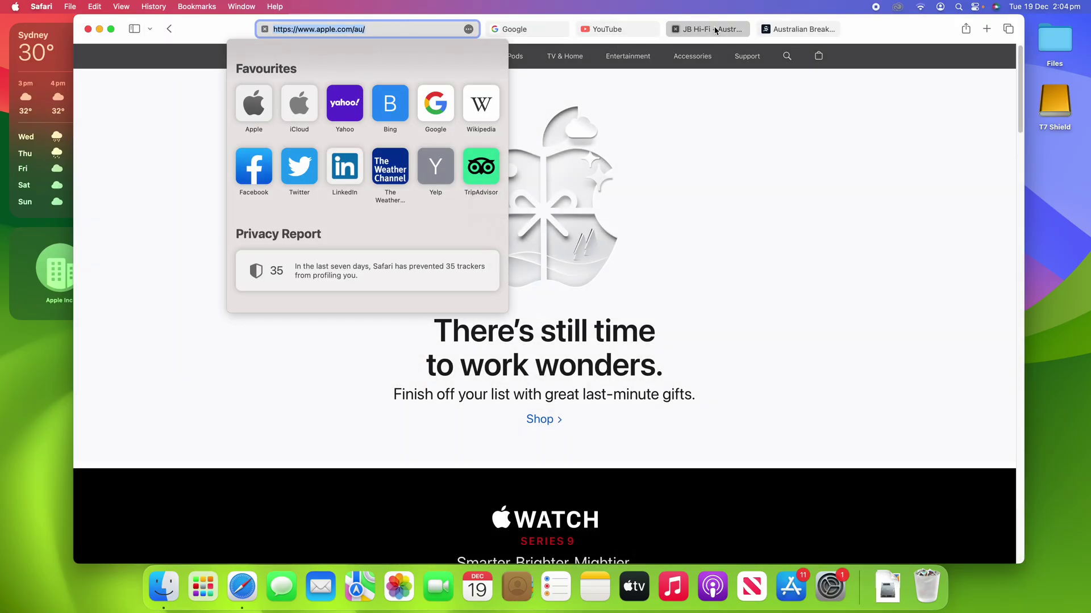
click(689, 30)
click(784, 33)
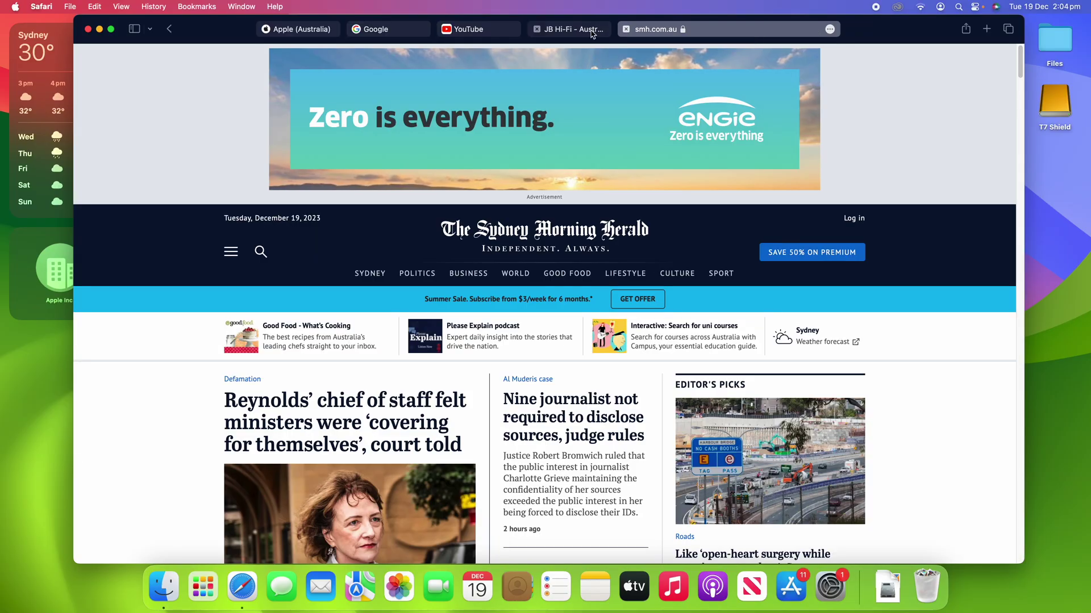
click(574, 32)
click(379, 30)
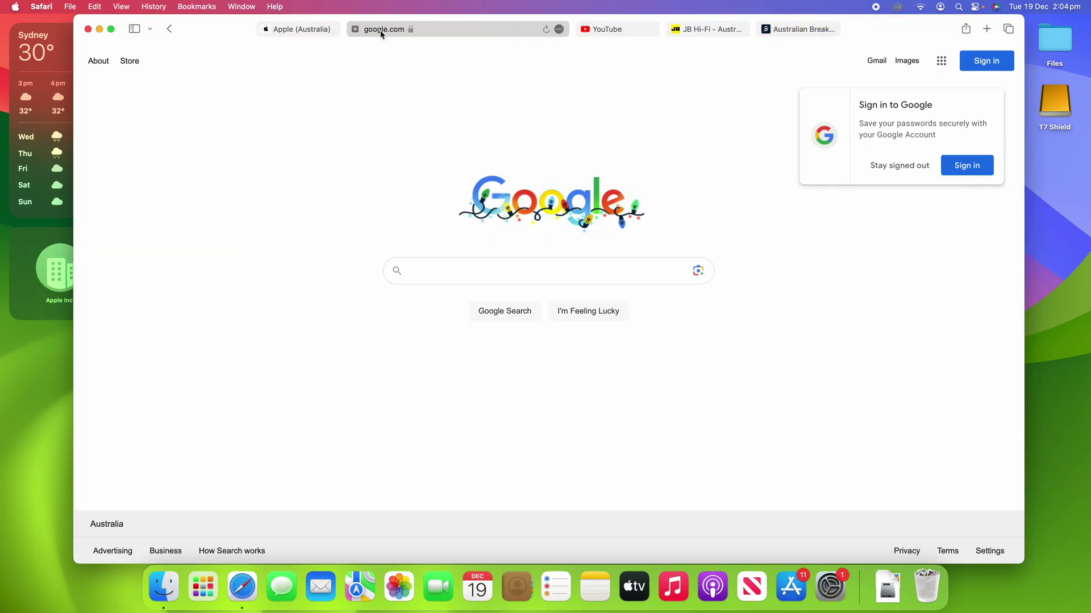
click(315, 35)
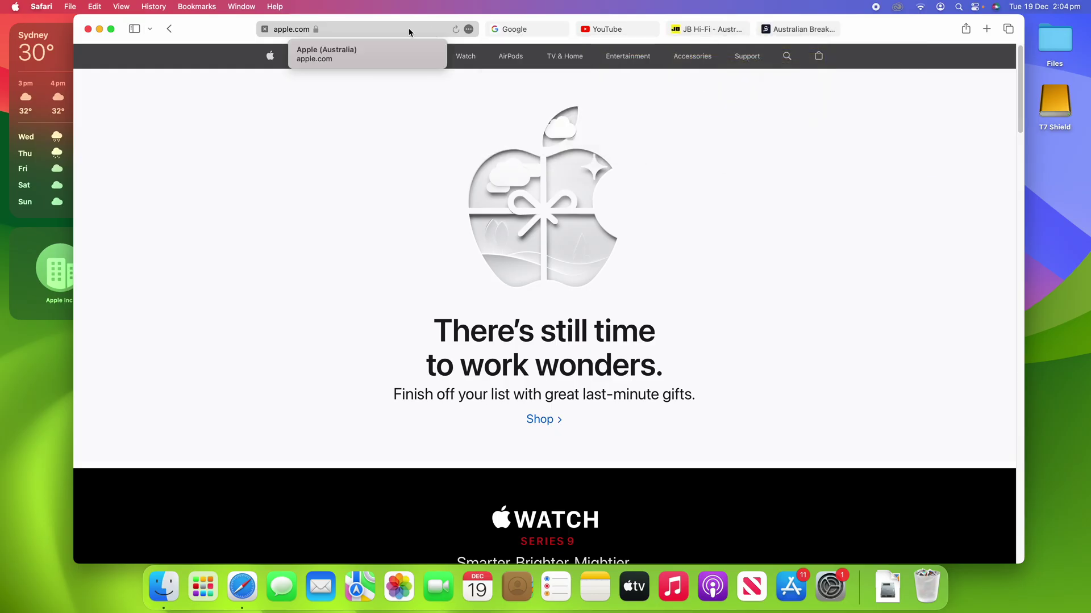
click(468, 29)
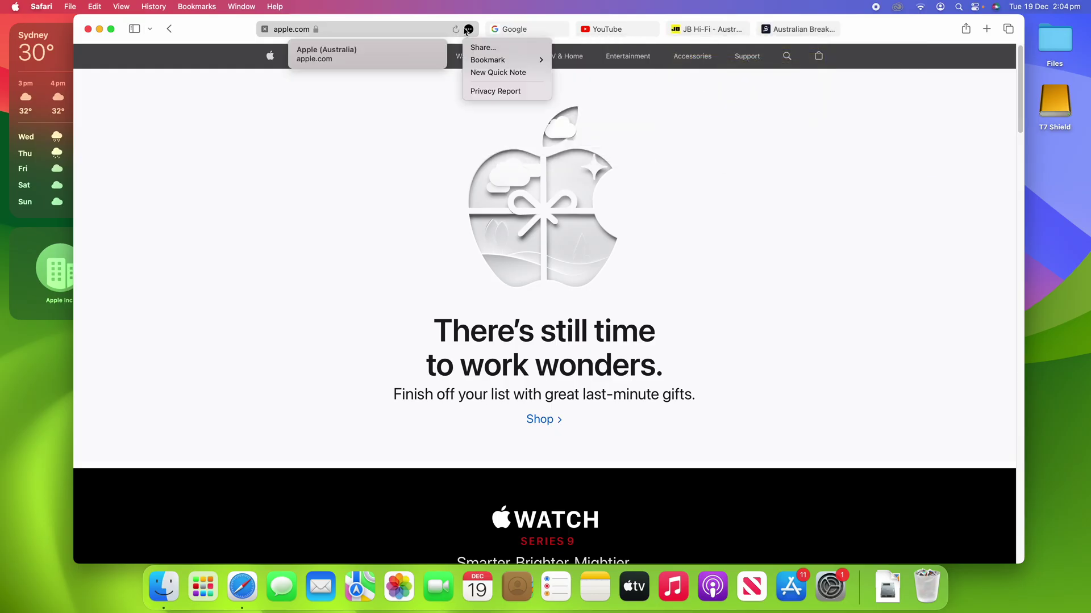
click(315, 33)
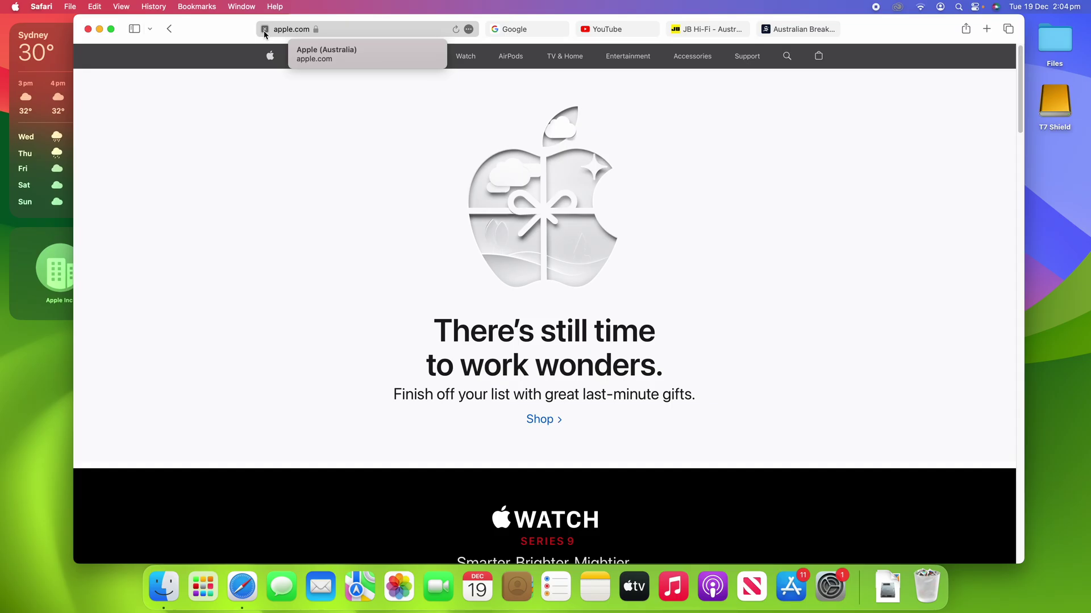
Step: Close and reopen the apple.com tab, open and close a blank tab, then open Tabs settings
click(265, 30)
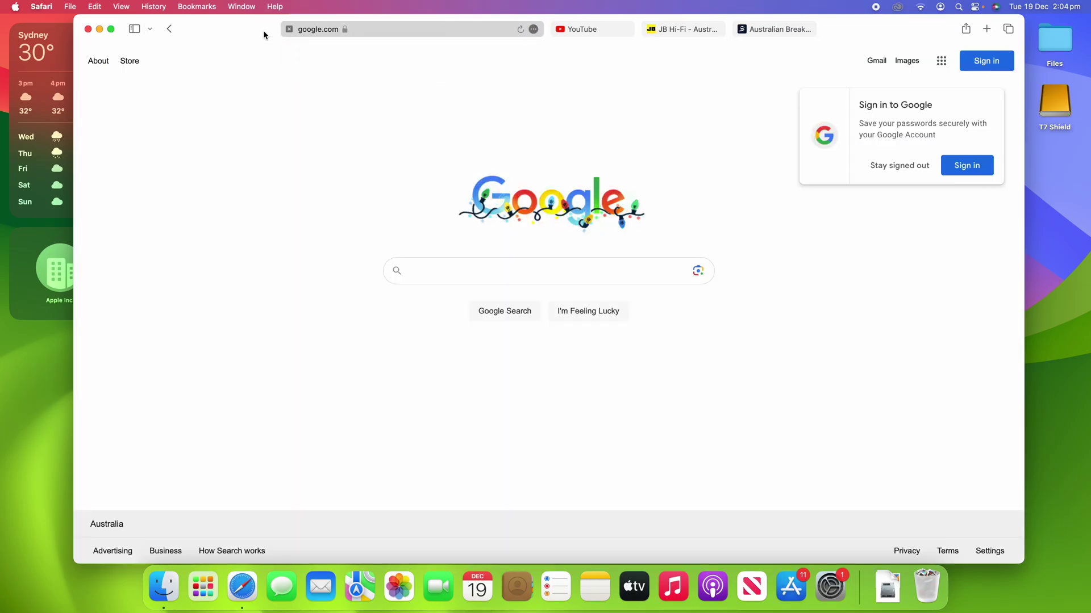
key(super+shift+t)
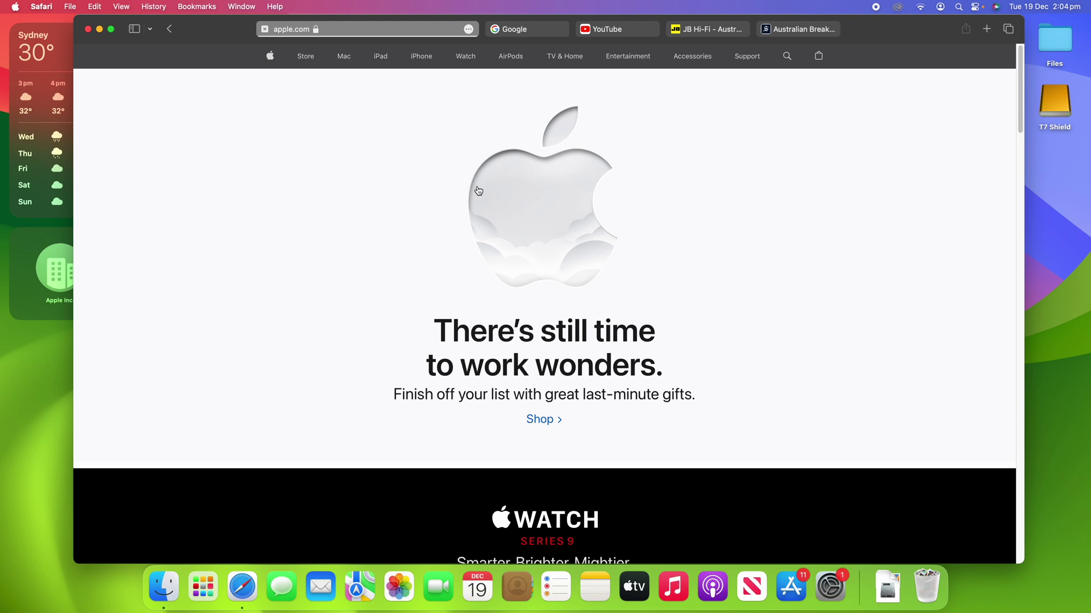
key(super+t)
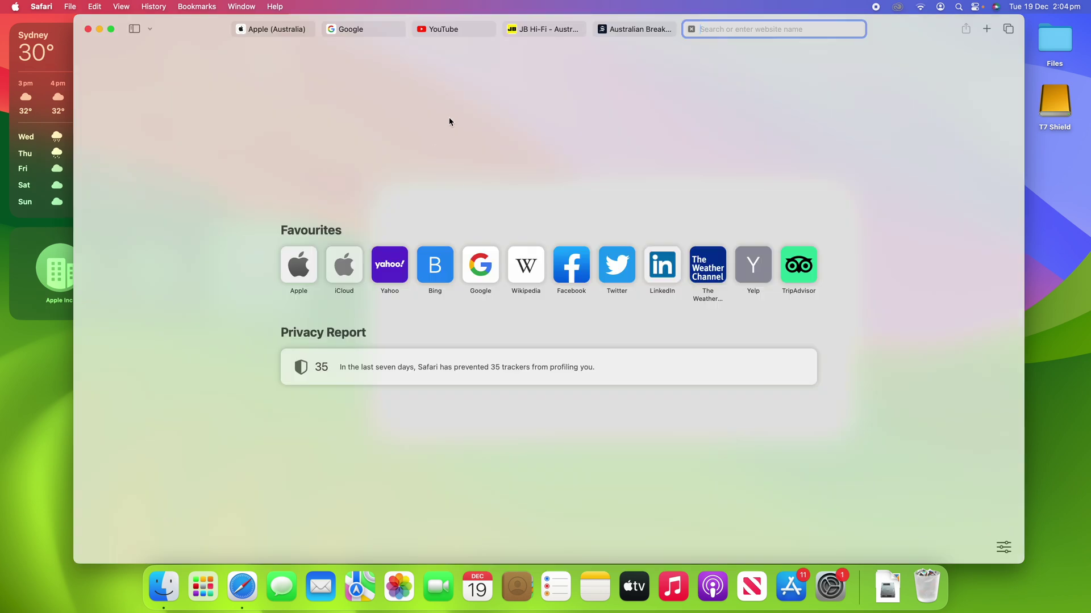
key(super+w)
click(288, 29)
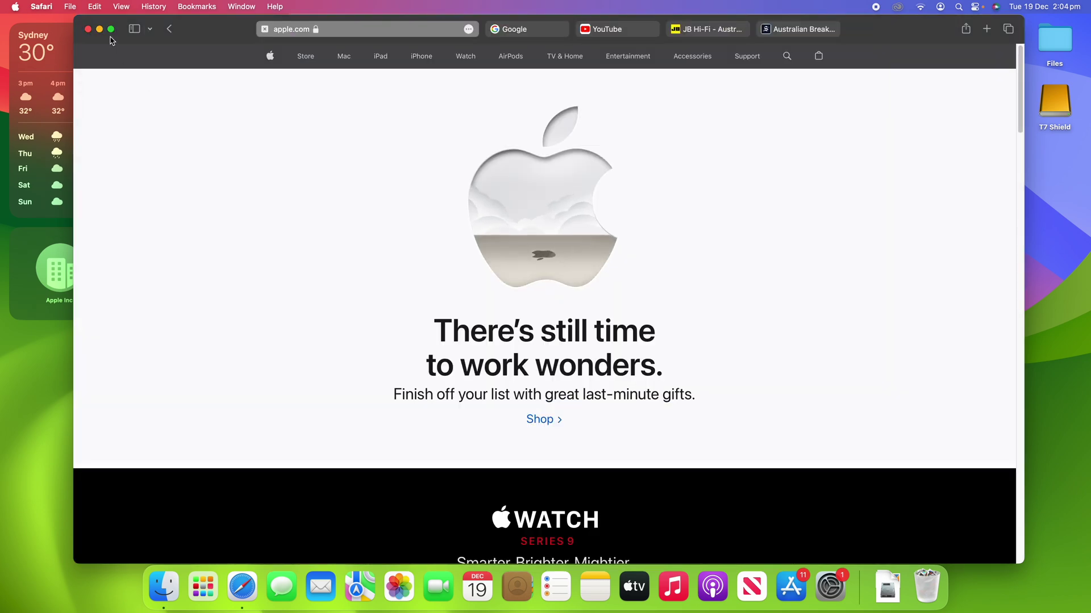
click(42, 6)
click(48, 54)
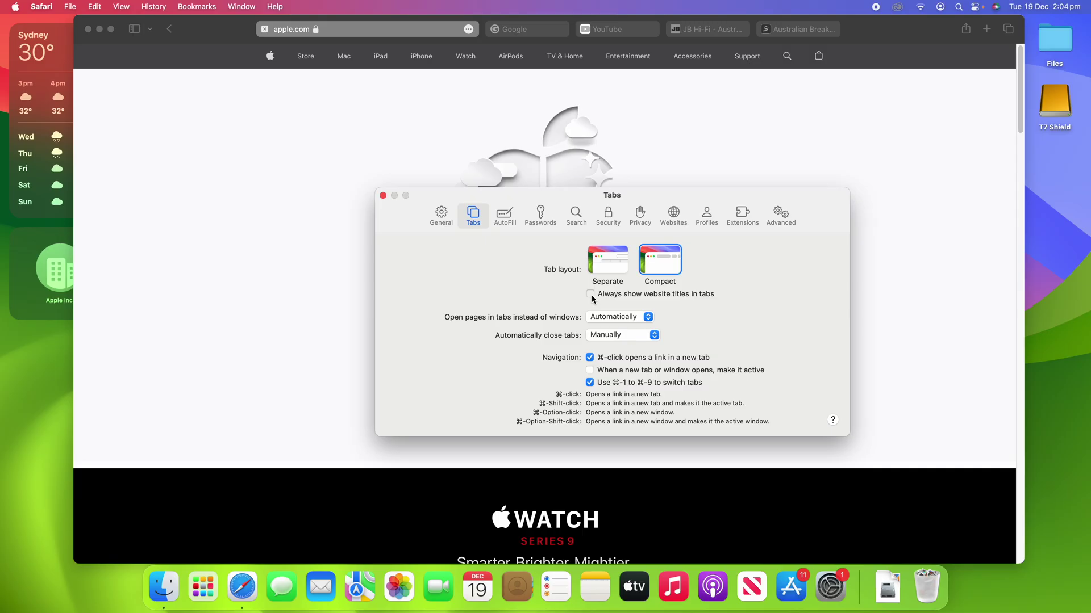
Step: Reopen Settings on the Tabs pane and switch the tab layout back to Separate
key(super+w)
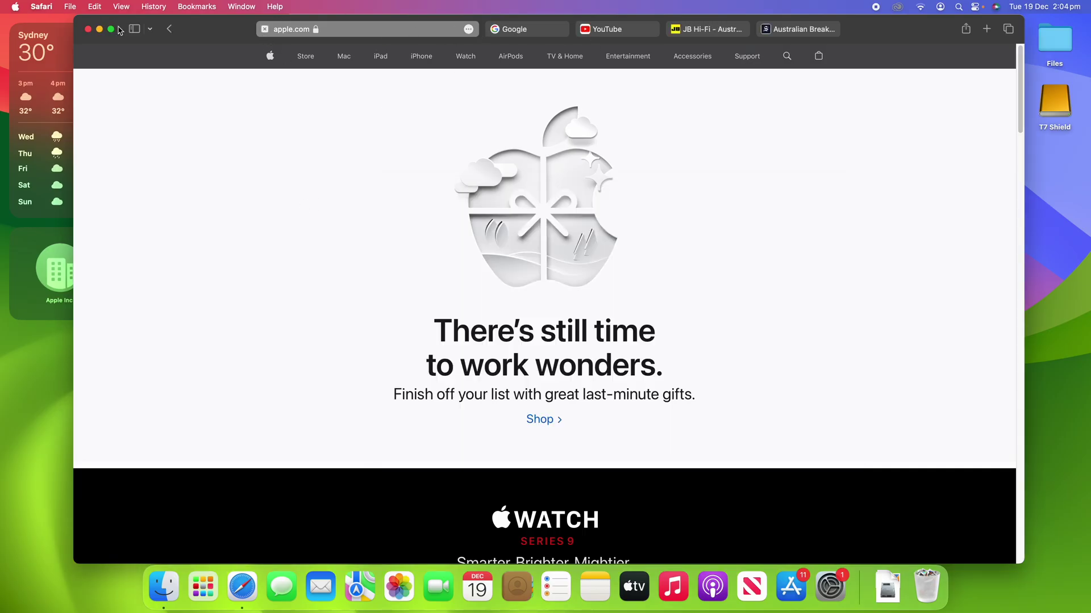
click(43, 6)
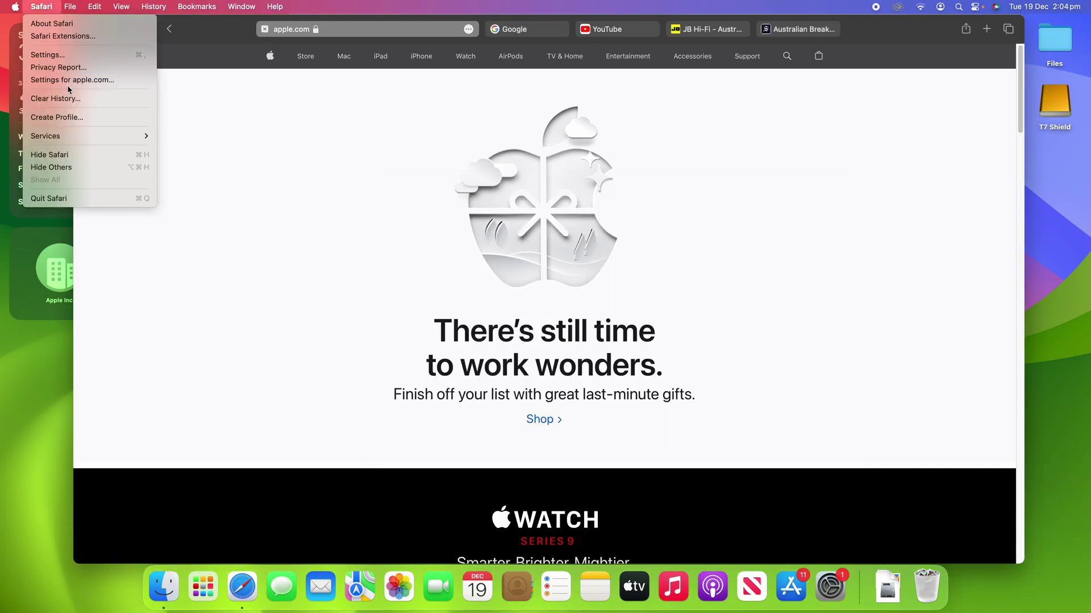
click(50, 54)
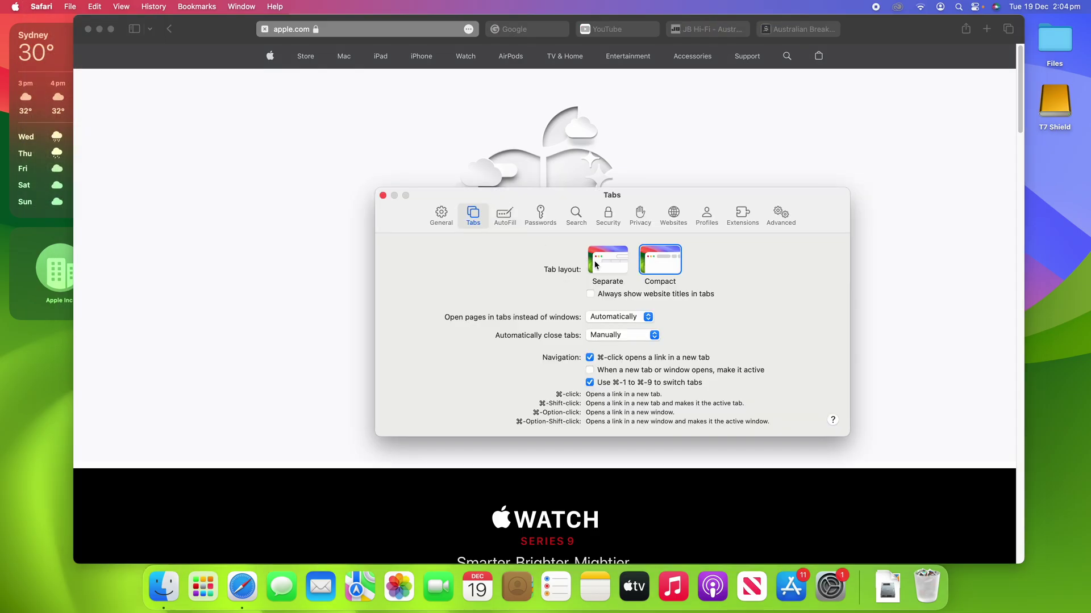
click(596, 266)
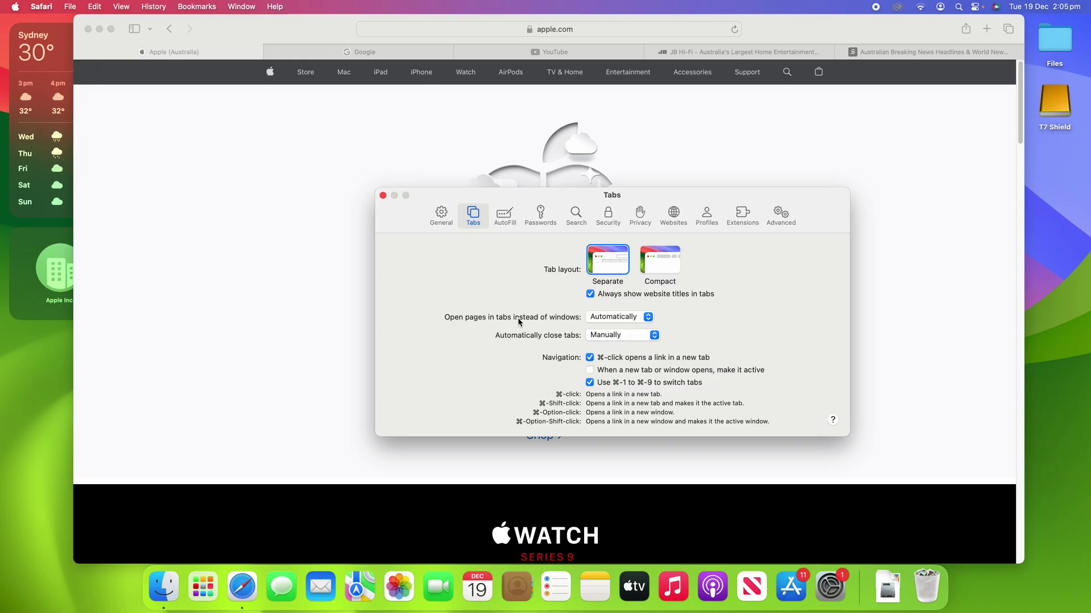
Step: Leave 'Open pages in tabs' on Automatically, close Settings and quit Safari
click(620, 318)
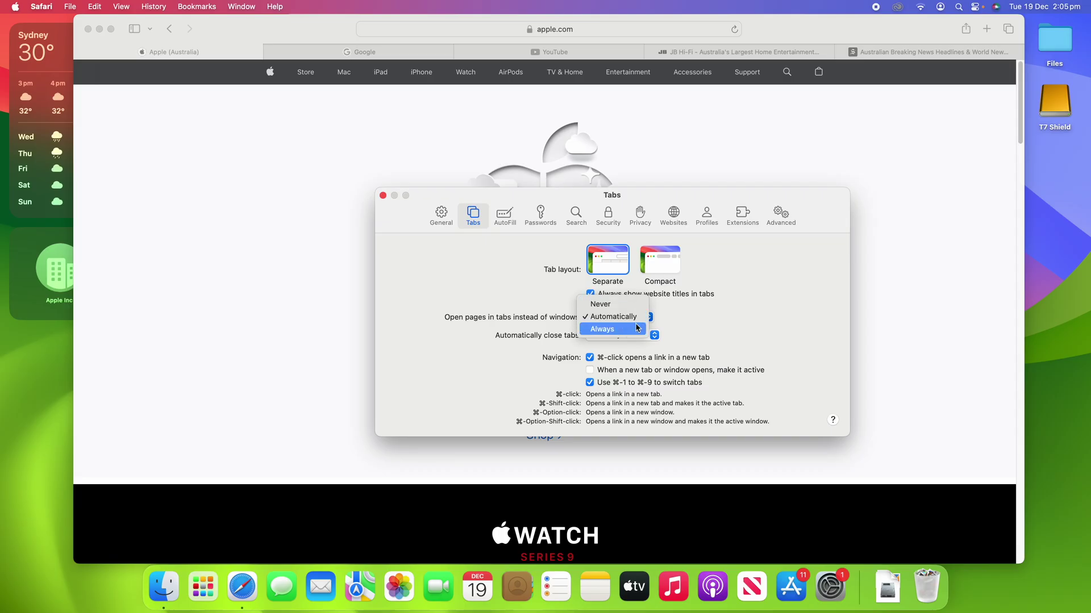
click(694, 319)
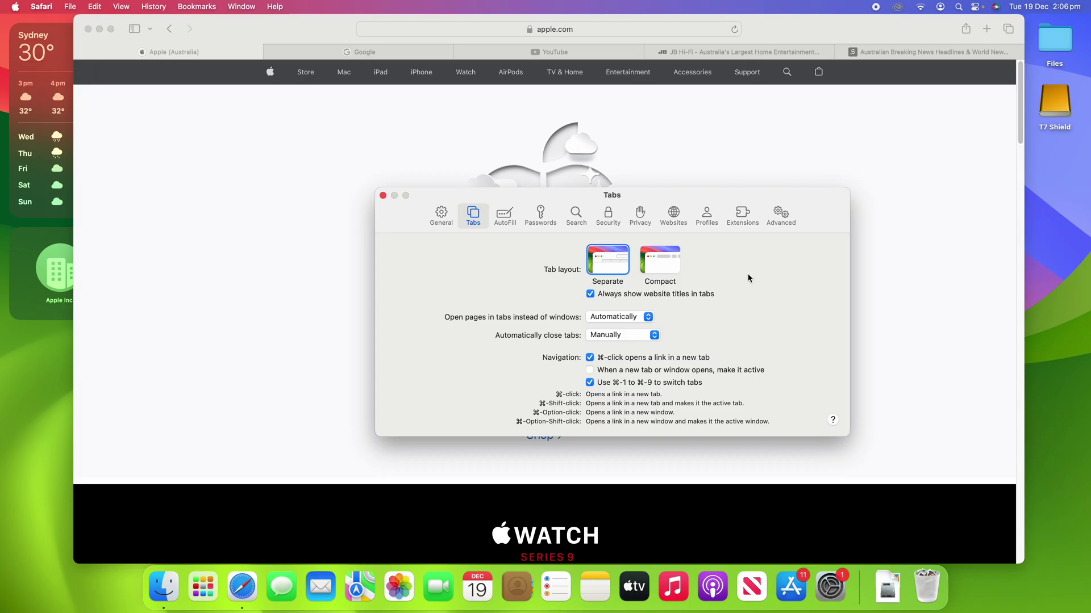
key(super+w)
key(super+q)
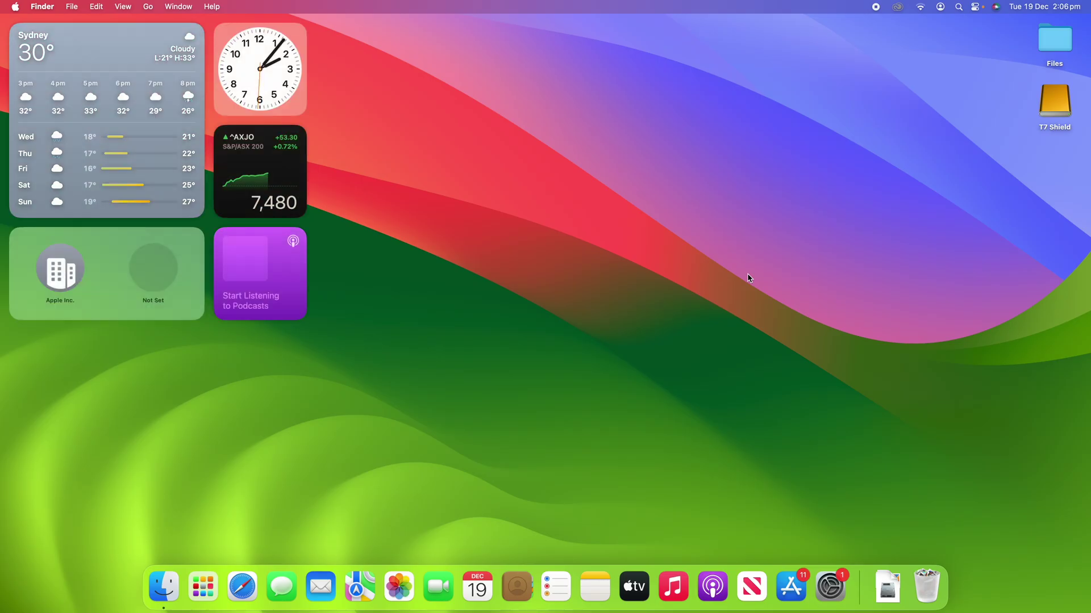